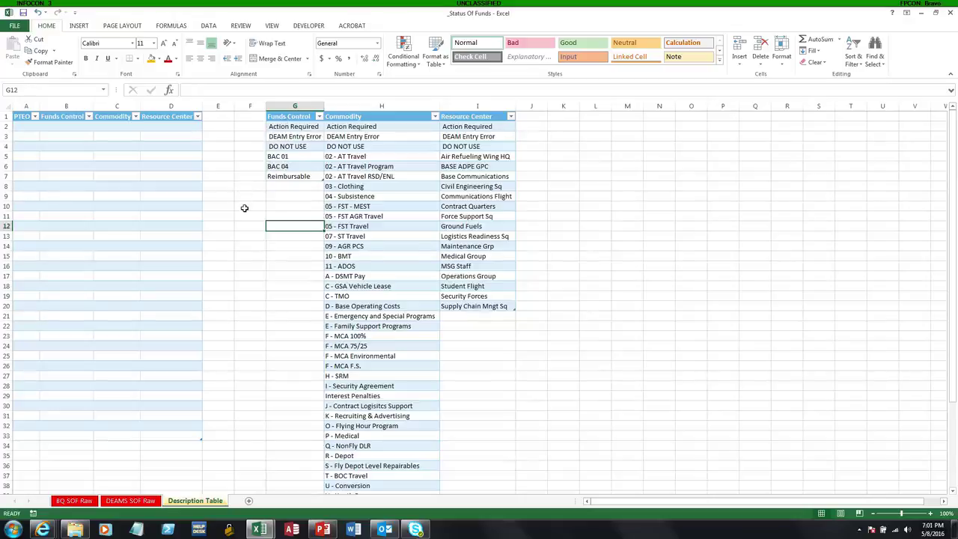
# Add a list data validation with the source Yes,No to cell F10 and view its drop-down choices.
pyautogui.click(244, 208)
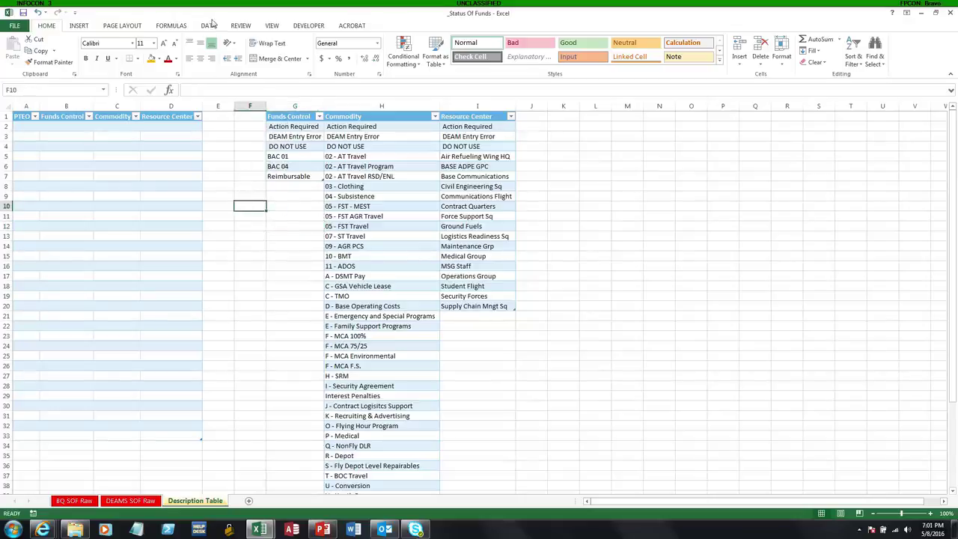
pyautogui.click(209, 26)
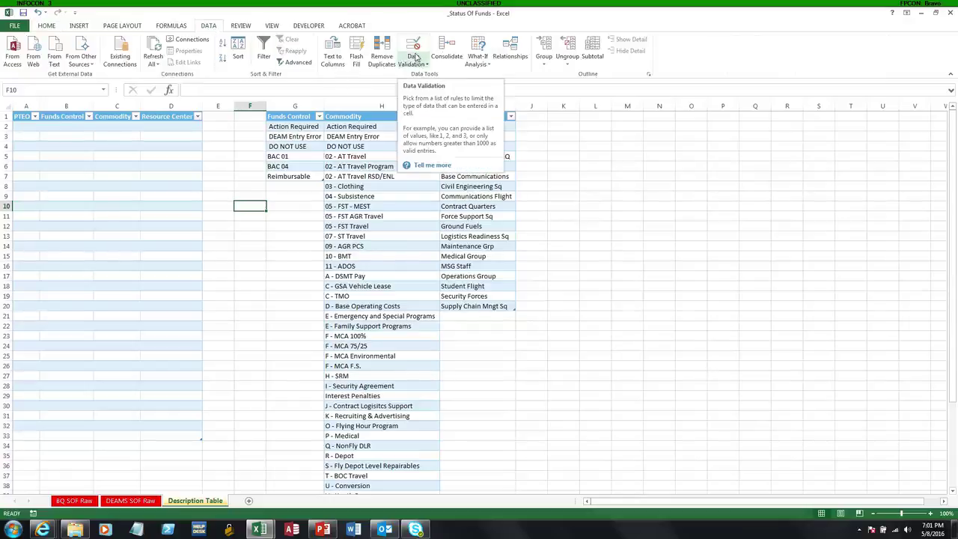
pyautogui.click(417, 60)
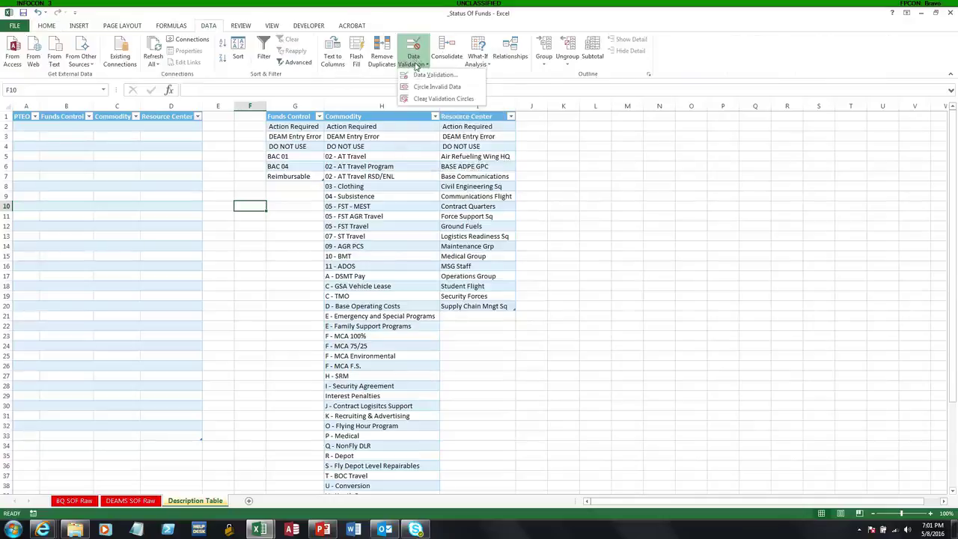
pyautogui.click(425, 75)
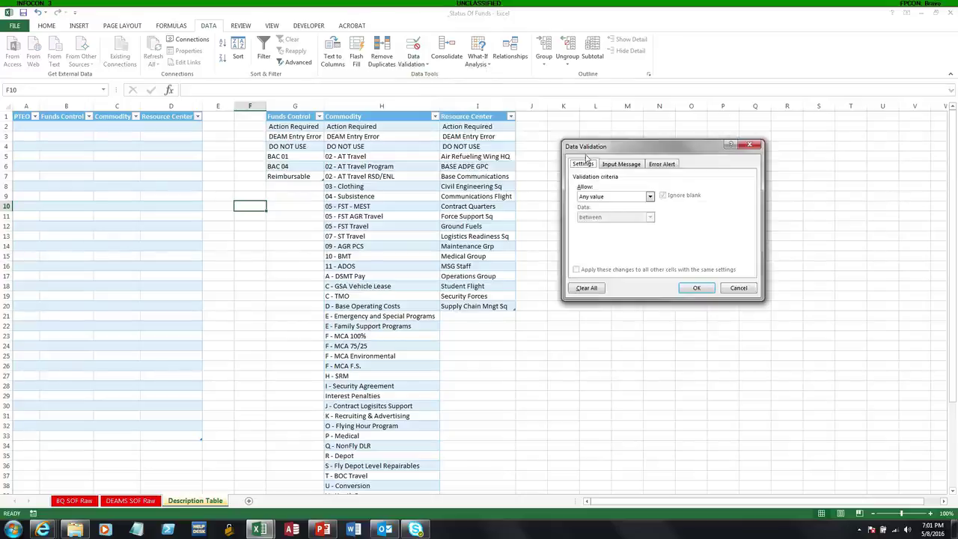
pyautogui.click(650, 197)
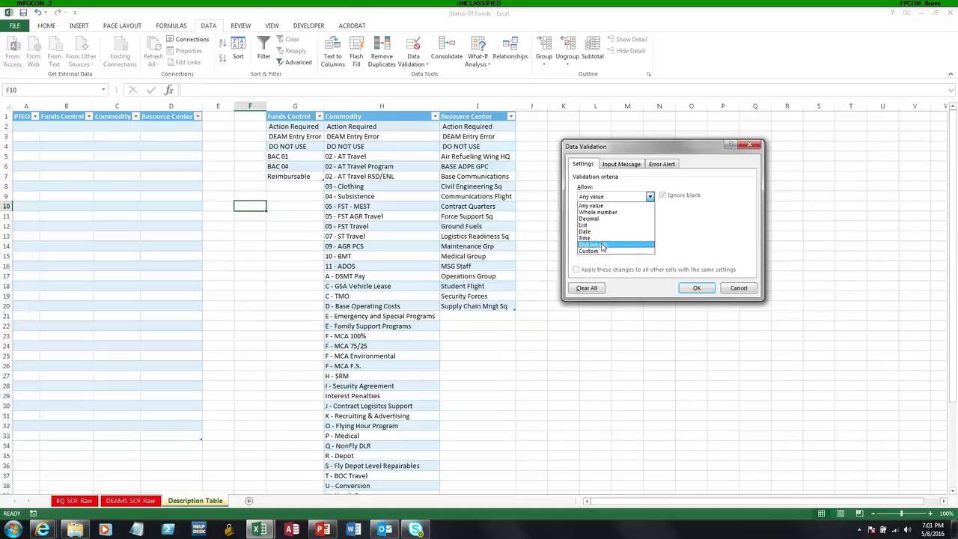
pyautogui.click(585, 225)
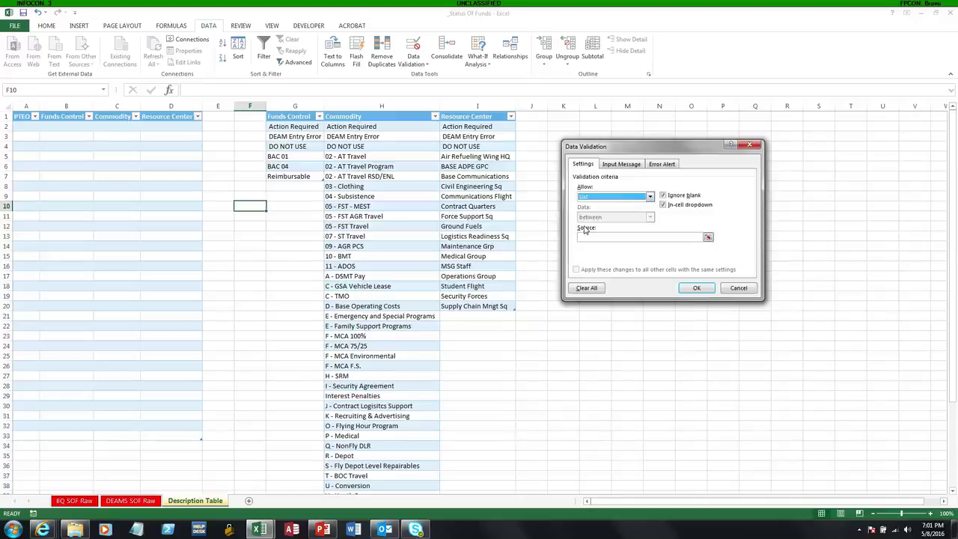
pyautogui.click(586, 237)
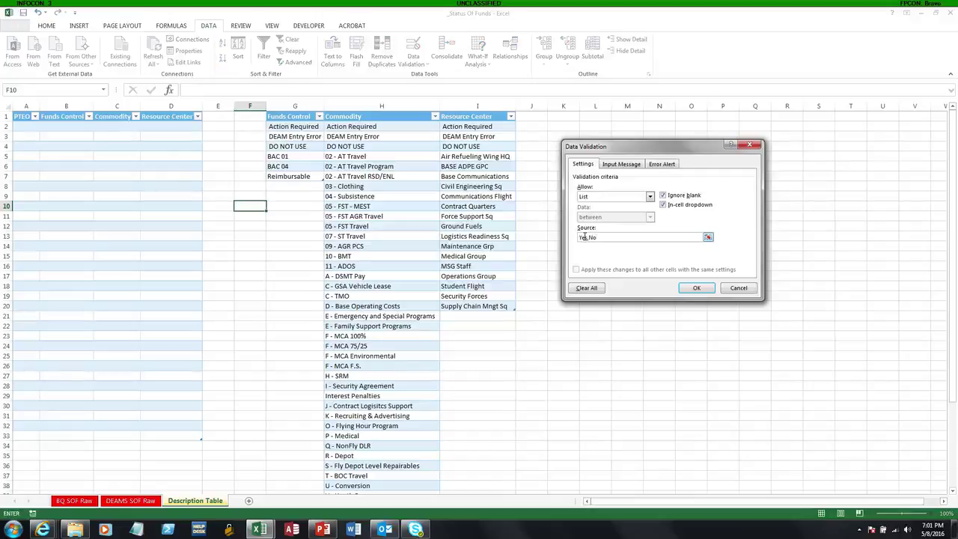
pyautogui.write('Yes,No')
pyautogui.click(697, 288)
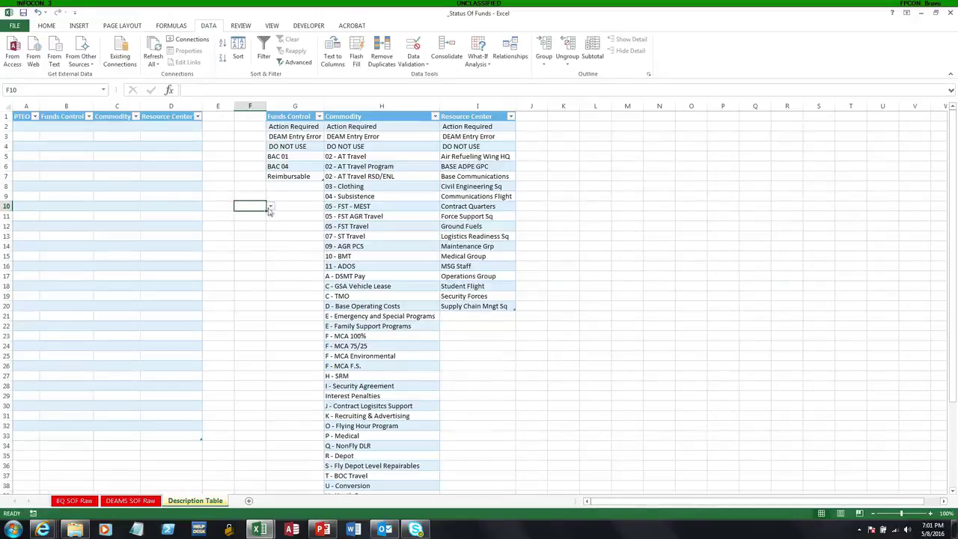
pyautogui.click(270, 207)
pyautogui.press('Escape')
# Reset the data validation of cell F10 to allow any value.
pyautogui.click(416, 64)
pyautogui.click(431, 75)
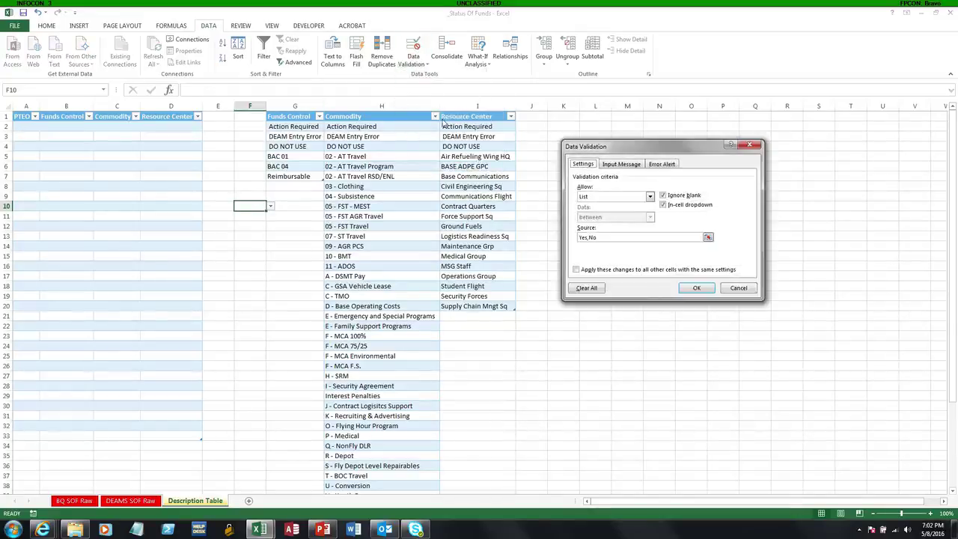
pyautogui.click(649, 196)
pyautogui.click(614, 206)
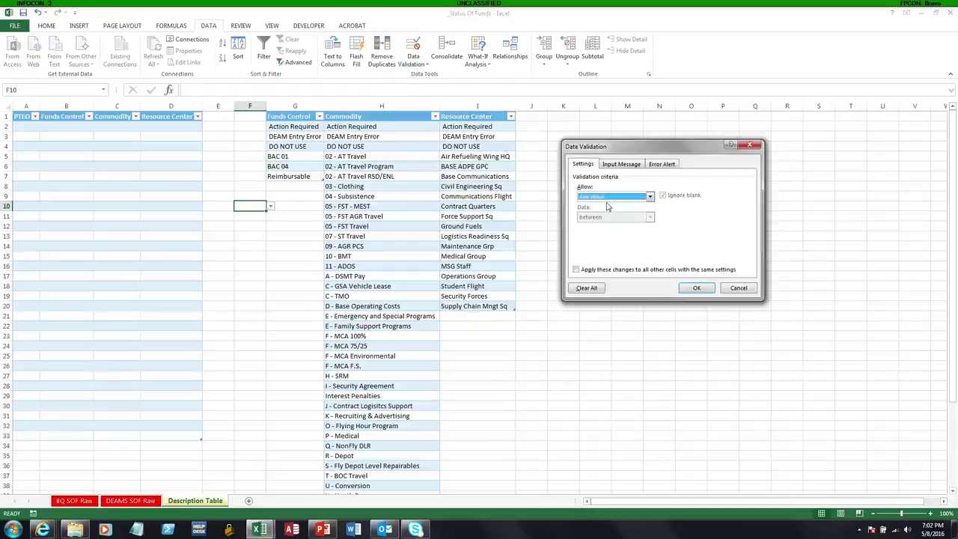
pyautogui.click(695, 289)
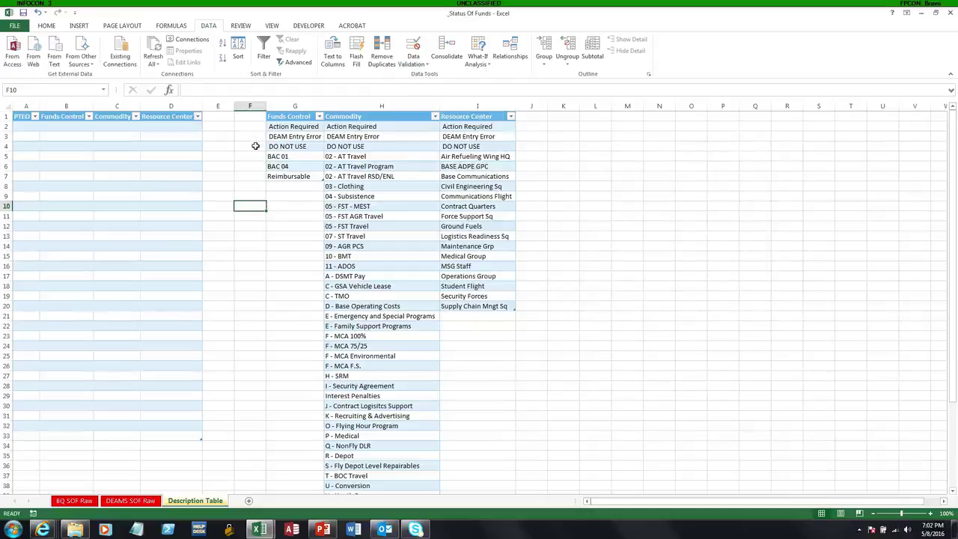
# Review the workbook's defined names and what the CommList name refers to in the Name Manager.
pyautogui.click(177, 26)
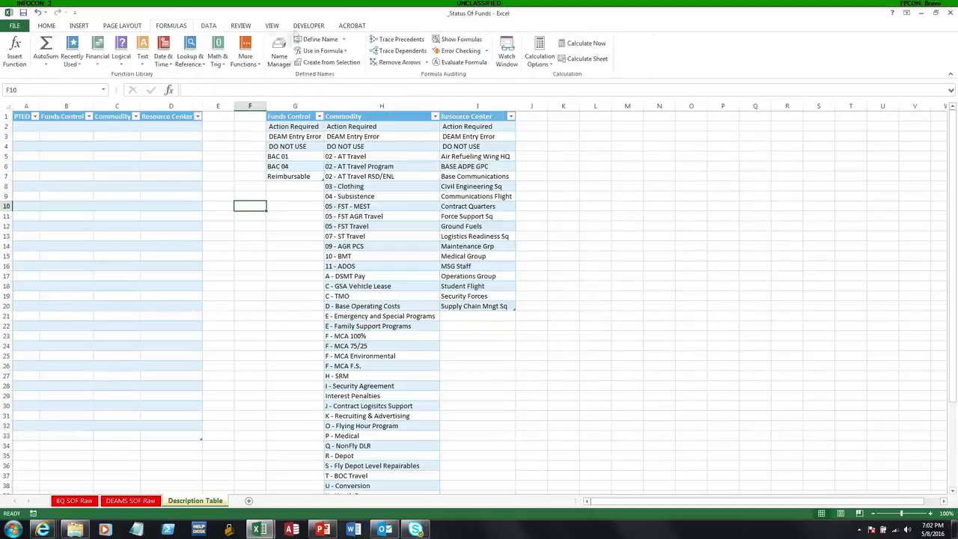
pyautogui.click(282, 57)
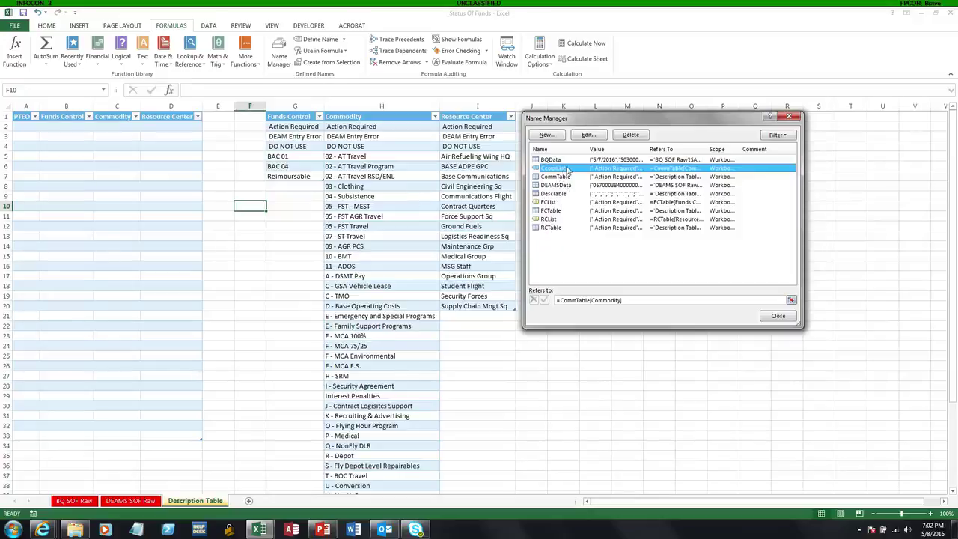
pyautogui.click(778, 316)
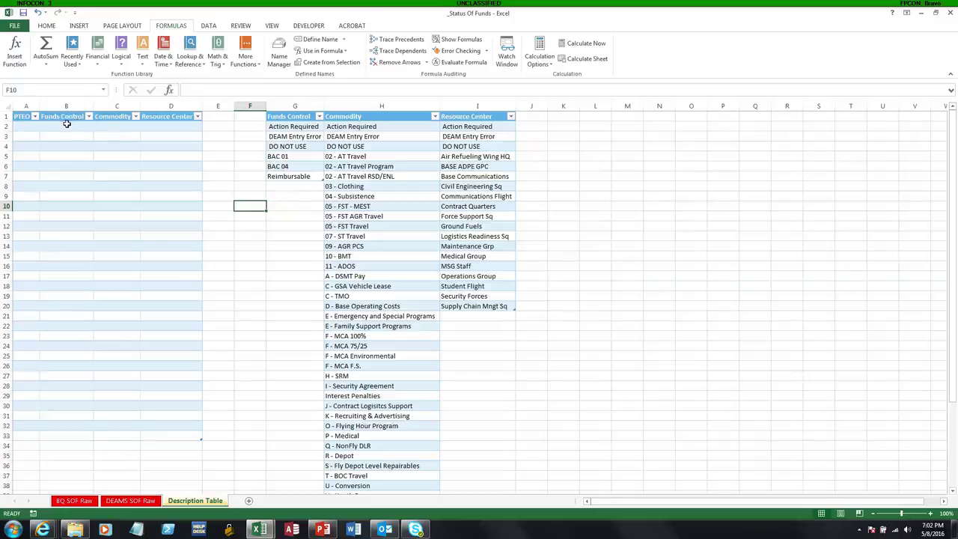
# Apply list data validation with the source =FCList to the Funds Control cells B2:B33.
pyautogui.moveTo(66, 123); pyautogui.dragTo(65, 436)
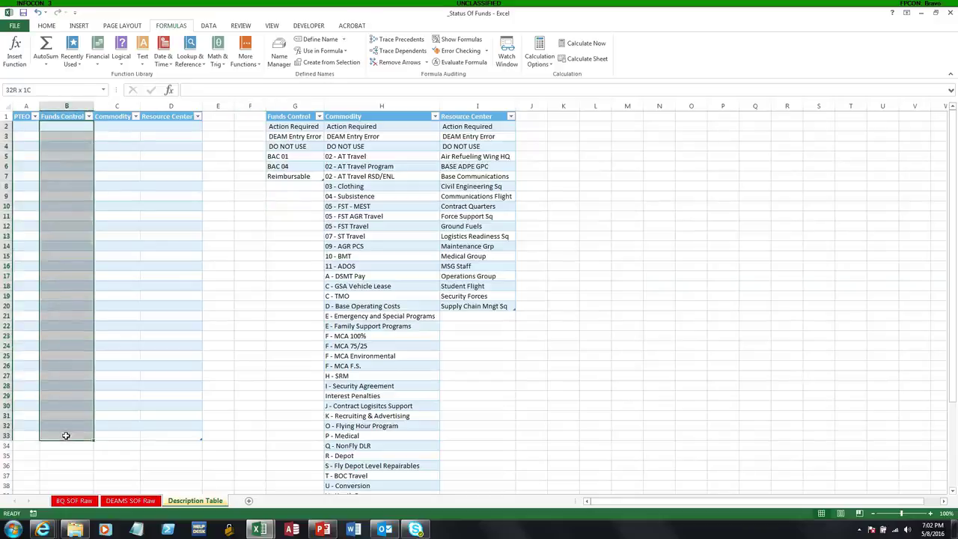
pyautogui.click(209, 25)
pyautogui.click(419, 64)
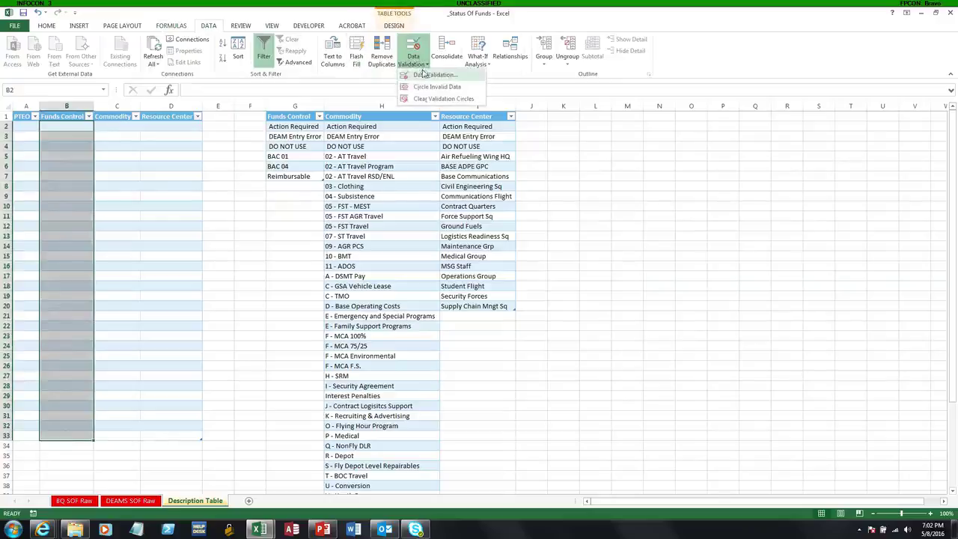
pyautogui.click(427, 74)
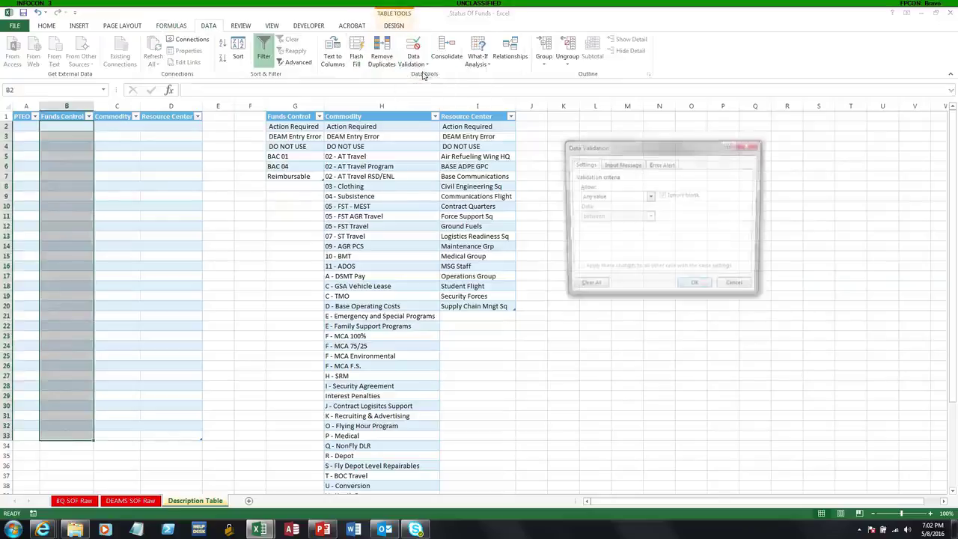
pyautogui.click(650, 196)
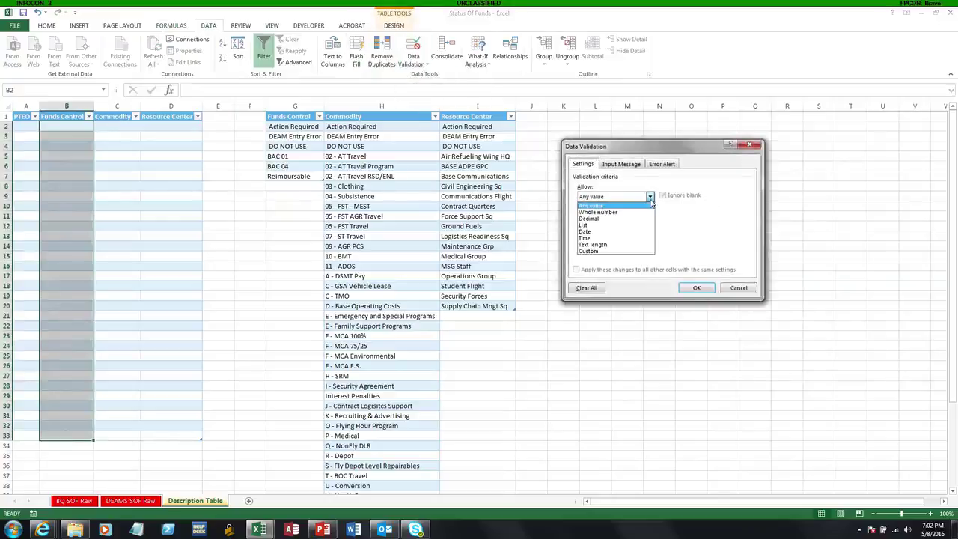
pyautogui.click(596, 226)
pyautogui.click(591, 237)
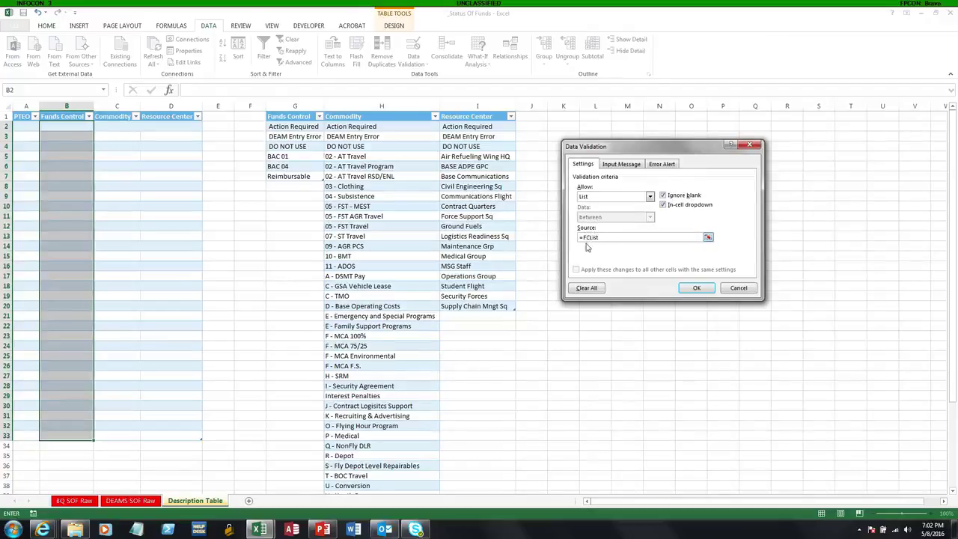
pyautogui.click(695, 288)
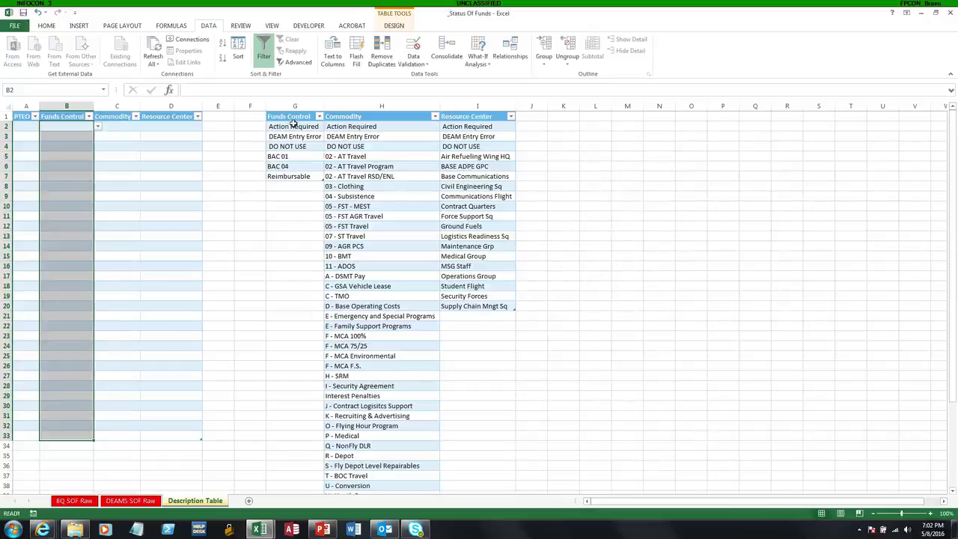
# Compare the Funds Control lookup entries in G2:G7 with the drop-down choices offered in cell B2.
pyautogui.moveTo(294, 125); pyautogui.dragTo(289, 175)
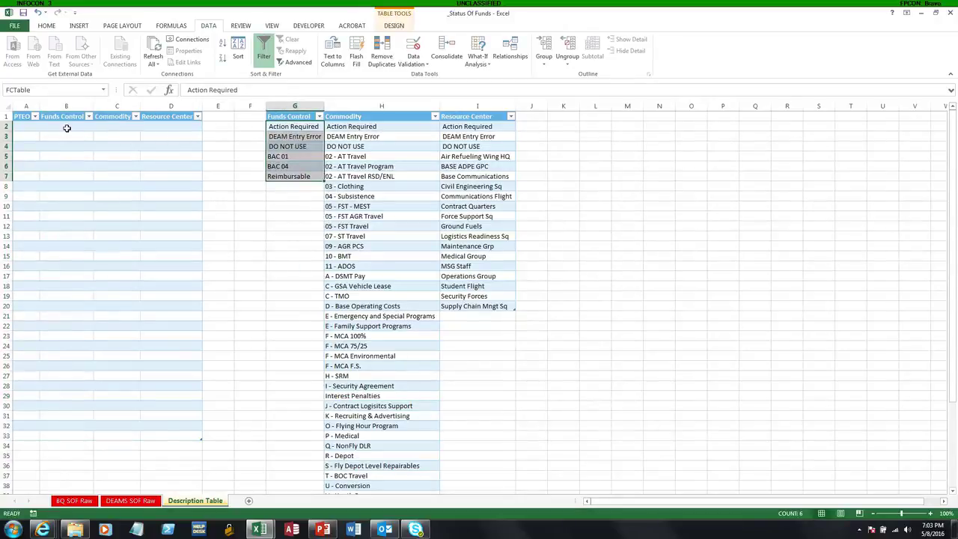
pyautogui.click(66, 128)
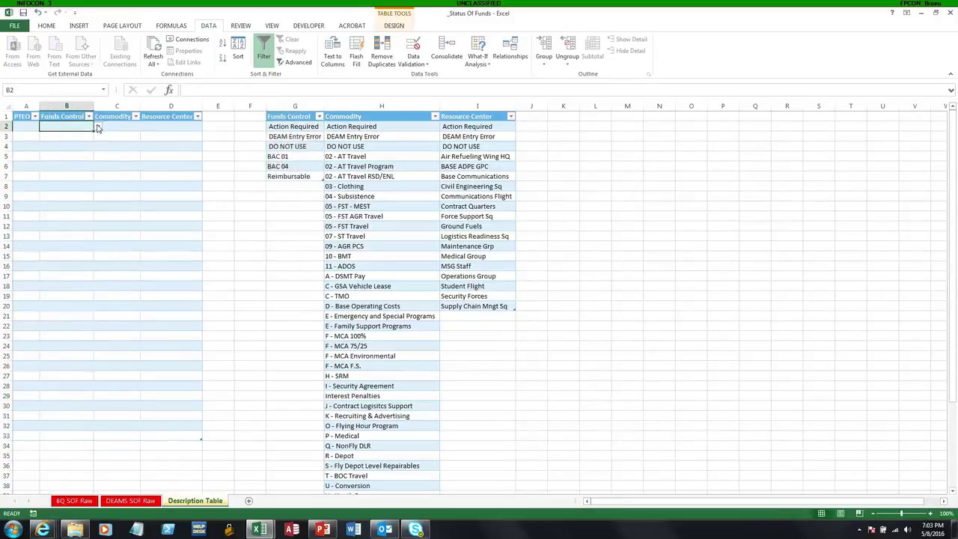
pyautogui.click(98, 127)
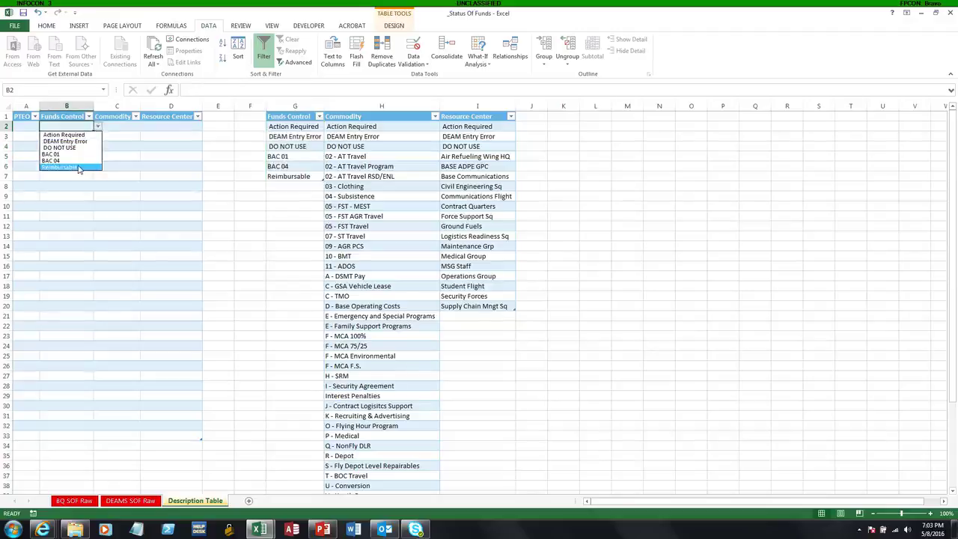
pyautogui.press('Escape')
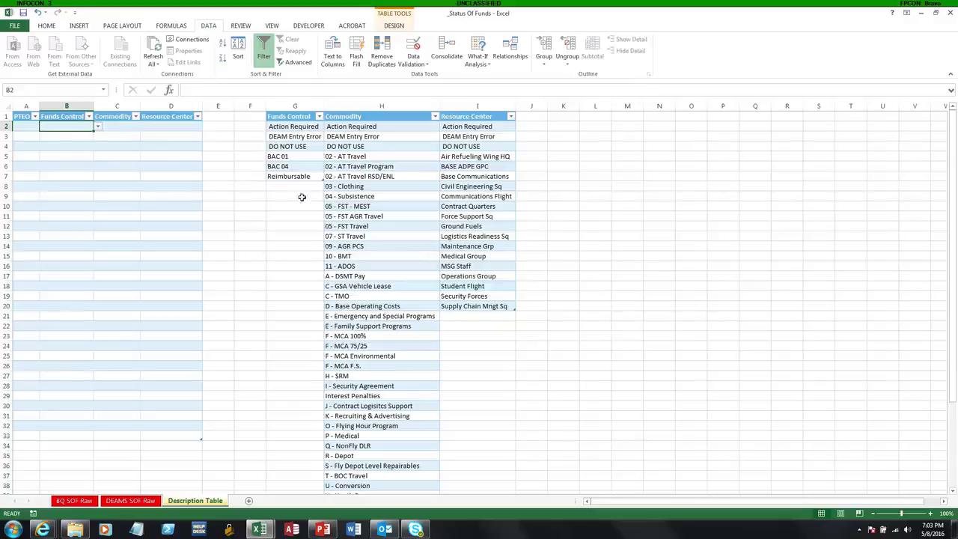
# Extend the Funds Control lookup table down to row 14 and check the drop-down choices in cell B2.
pyautogui.moveTo(320, 179); pyautogui.dragTo(322, 251)
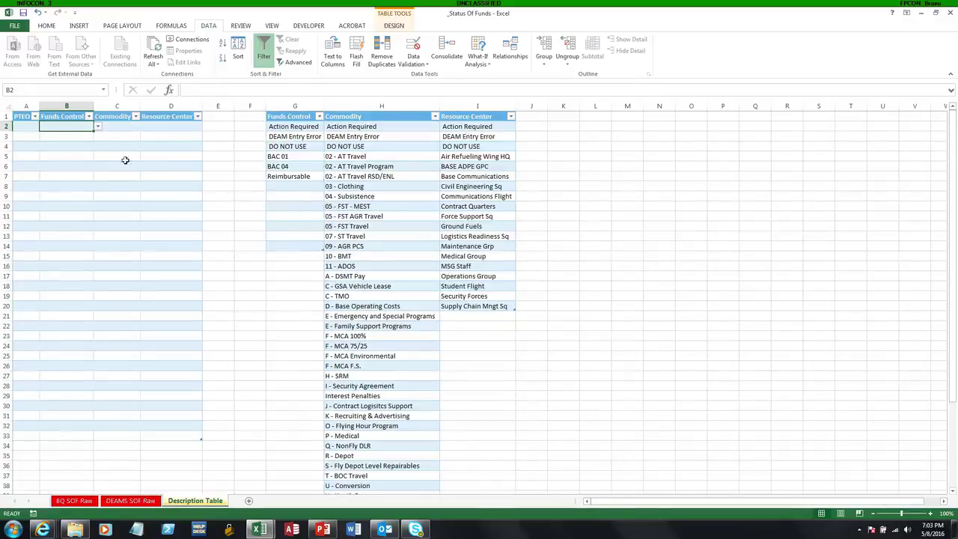
pyautogui.click(97, 129)
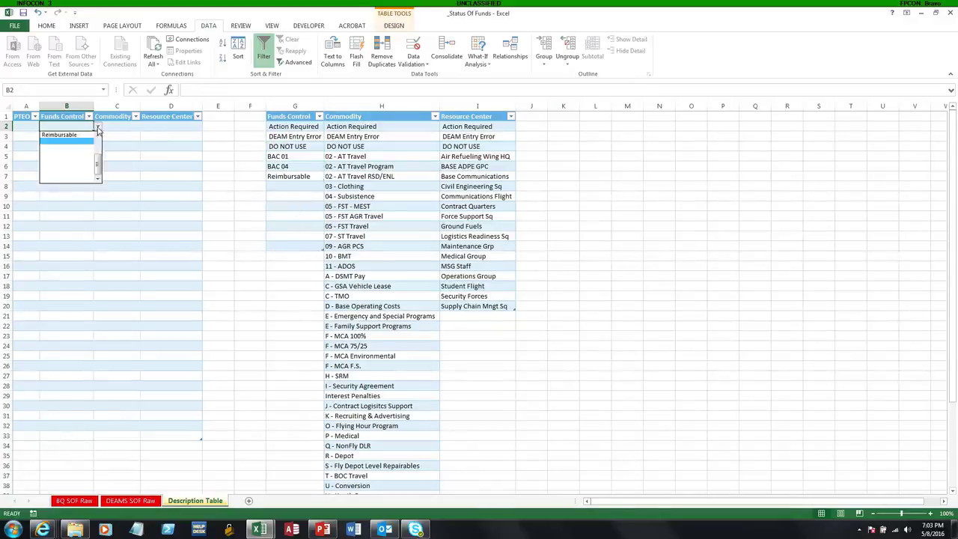
pyautogui.moveTo(98, 159); pyautogui.dragTo(98, 139)
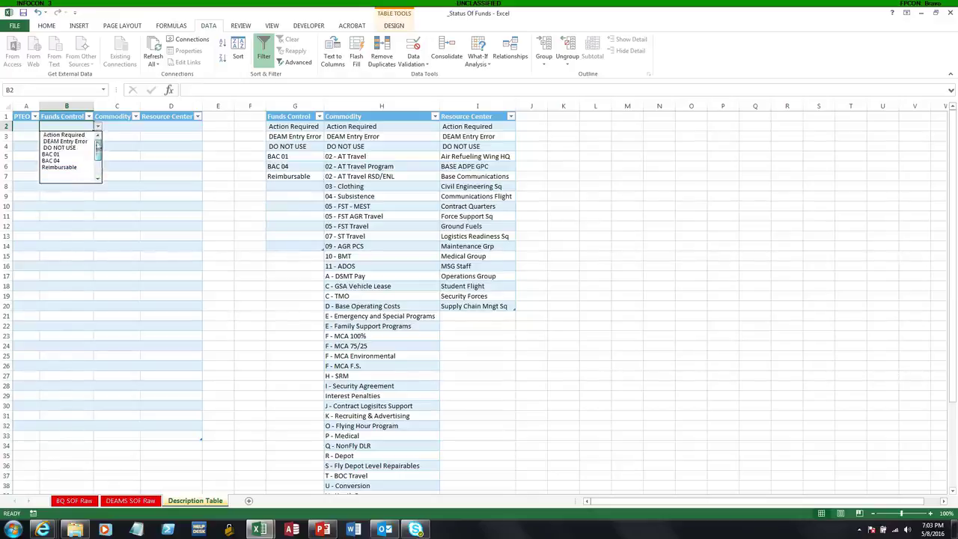
pyautogui.click(291, 259)
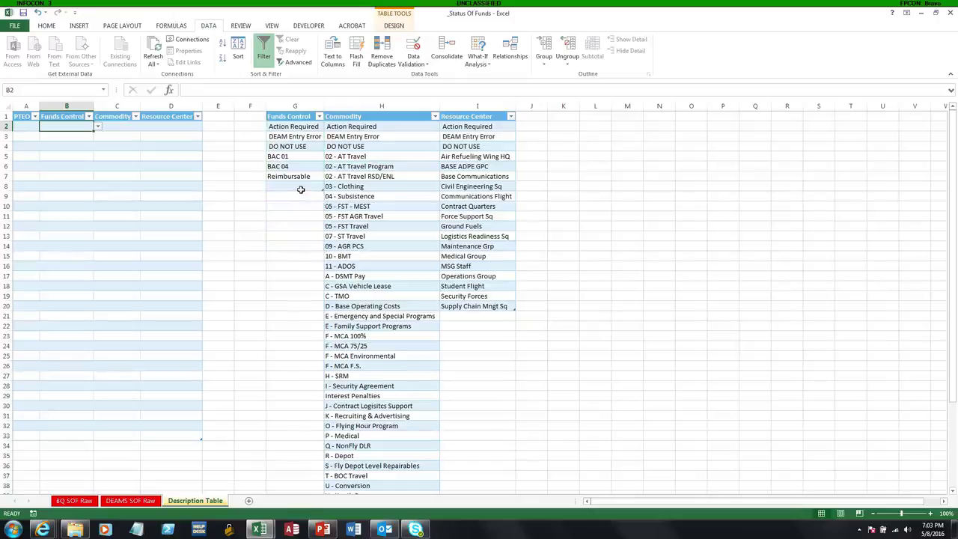
# Enter a sample fund named after a person in lookup cell G8 and choose it in cell B2.
pyautogui.click(301, 190)
pyautogui.write('Chad')
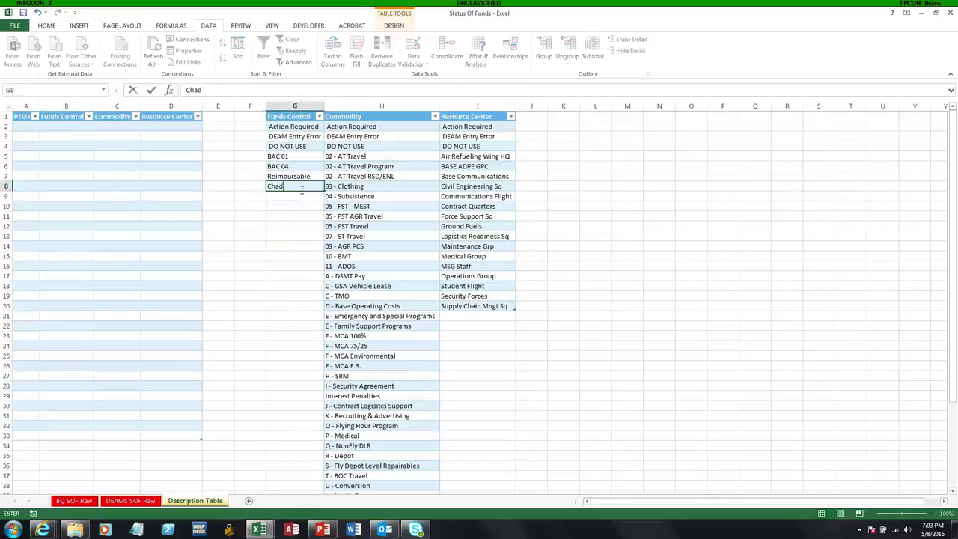
pyautogui.write("'s Money")
pyautogui.click(79, 122)
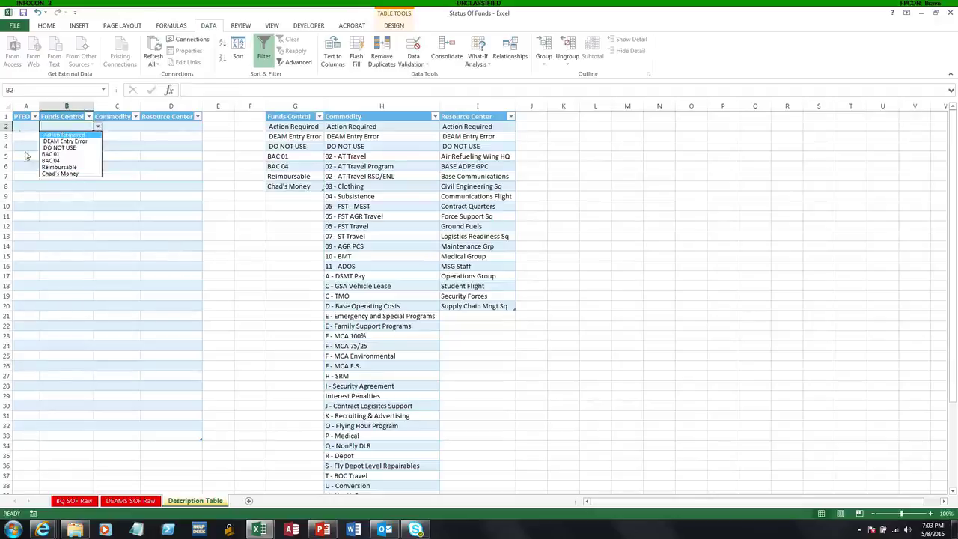
pyautogui.click(47, 175)
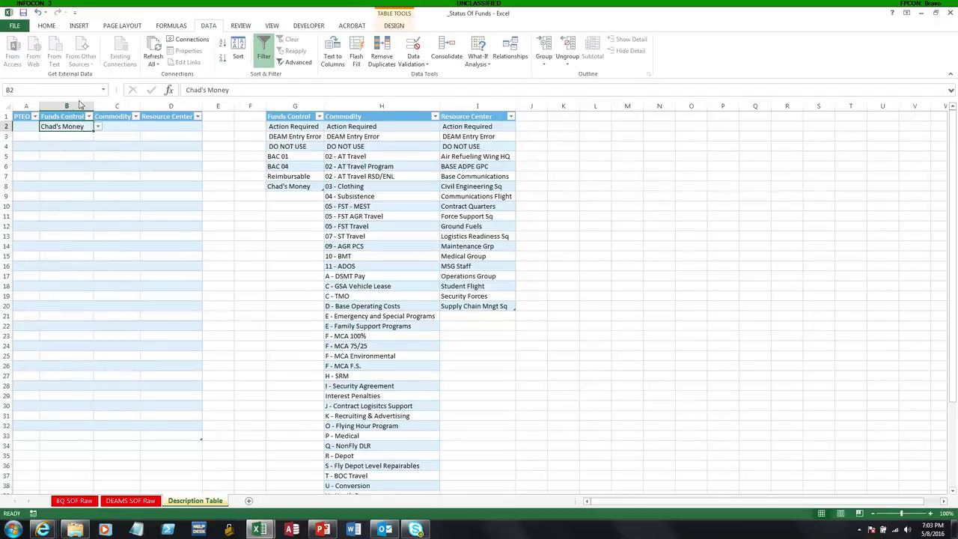
# Clear the sample fund from cells B2 and G8 and shrink the Funds Control lookup table to end at row 7.
pyautogui.press('Delete')
pyautogui.click(294, 186)
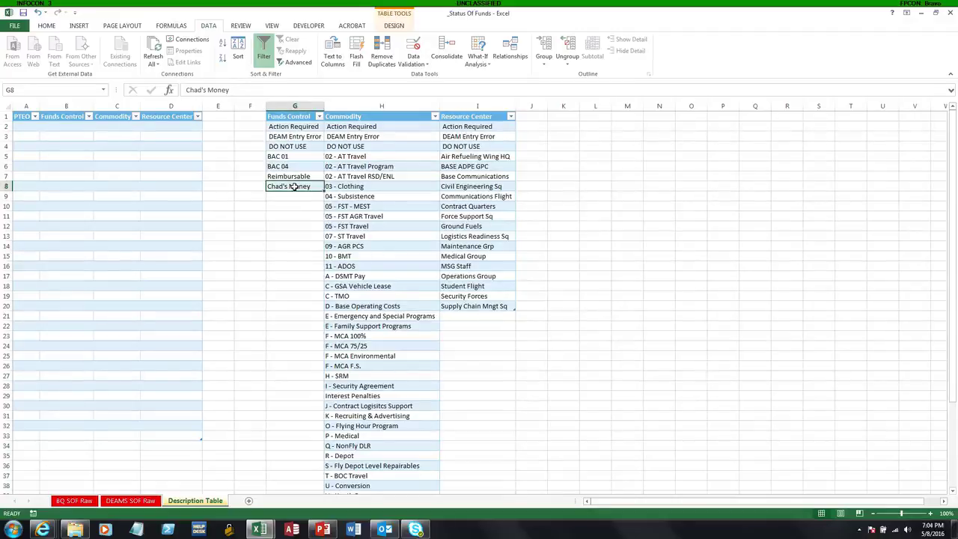
pyautogui.press('Delete')
pyautogui.click(321, 216)
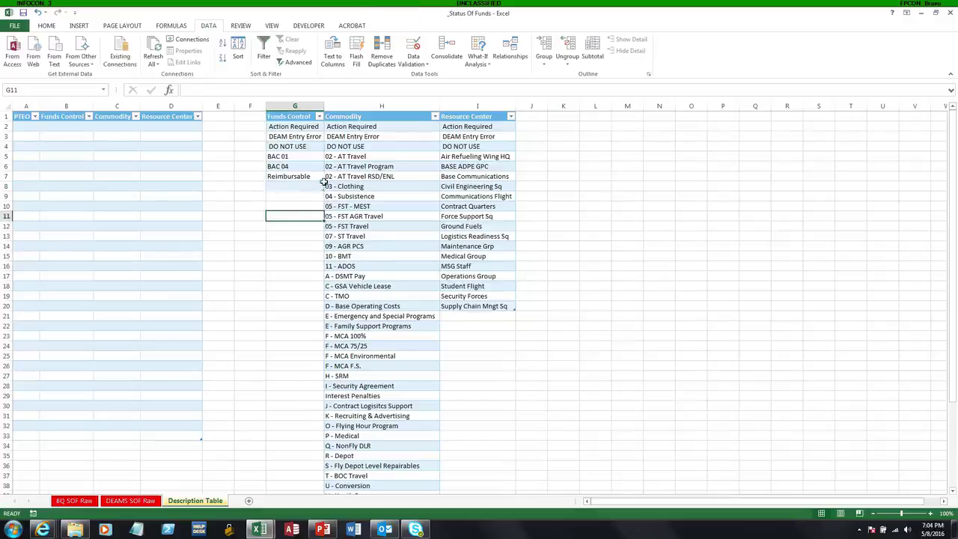
# Apply List data validation with source =CommList to Commodity cells C2:C33 and check the drop-down choices in C2.
pyautogui.moveTo(125, 127); pyautogui.dragTo(122, 436)
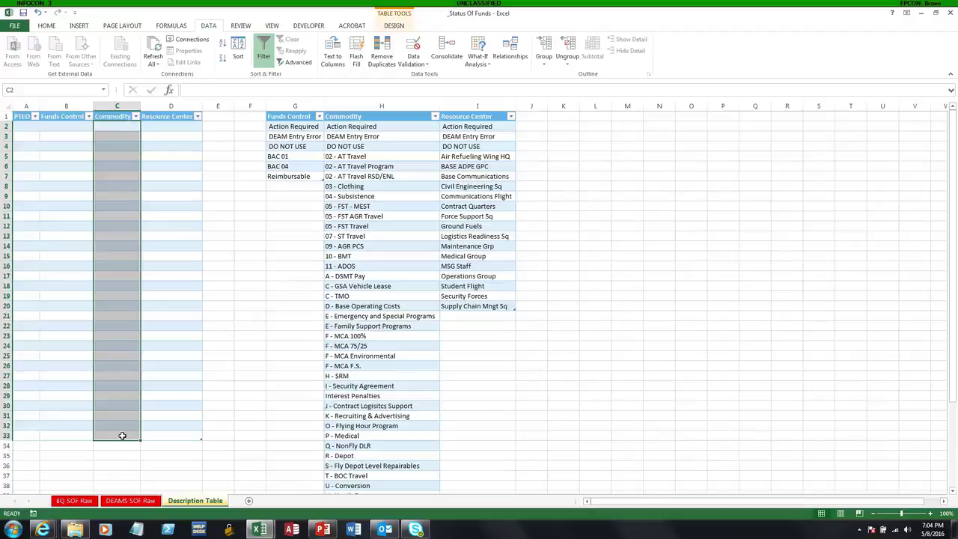
pyautogui.press('alt')
pyautogui.press('a')
pyautogui.press('v')
pyautogui.press('v')
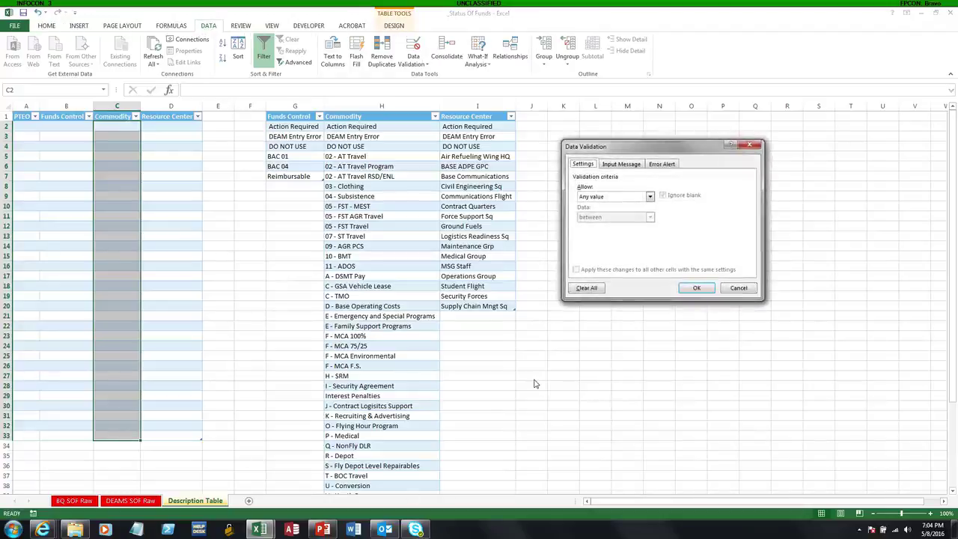
pyautogui.press('Tab')
pyautogui.hotkey('alt', 'Down')
pyautogui.press('Down')
pyautogui.press('Down')
pyautogui.press('Down')
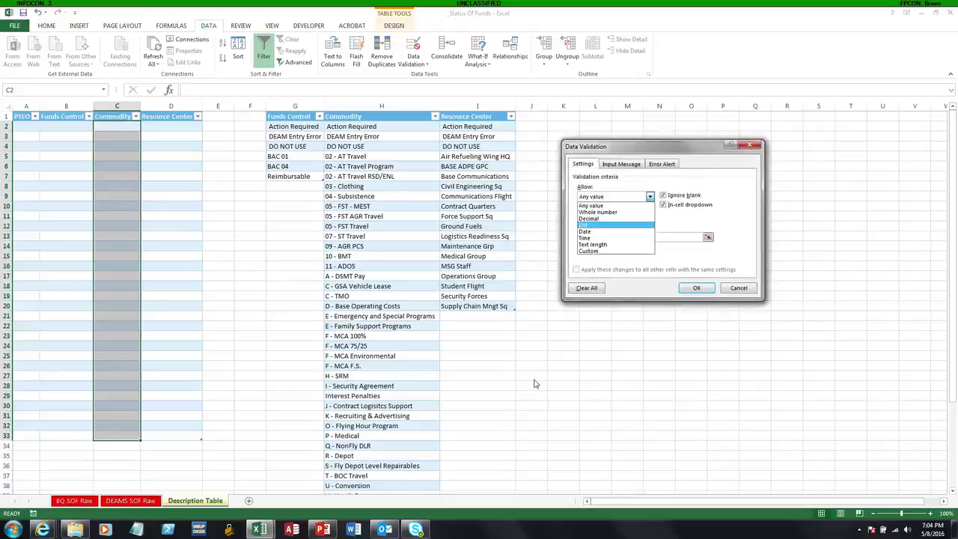
pyautogui.press('Return')
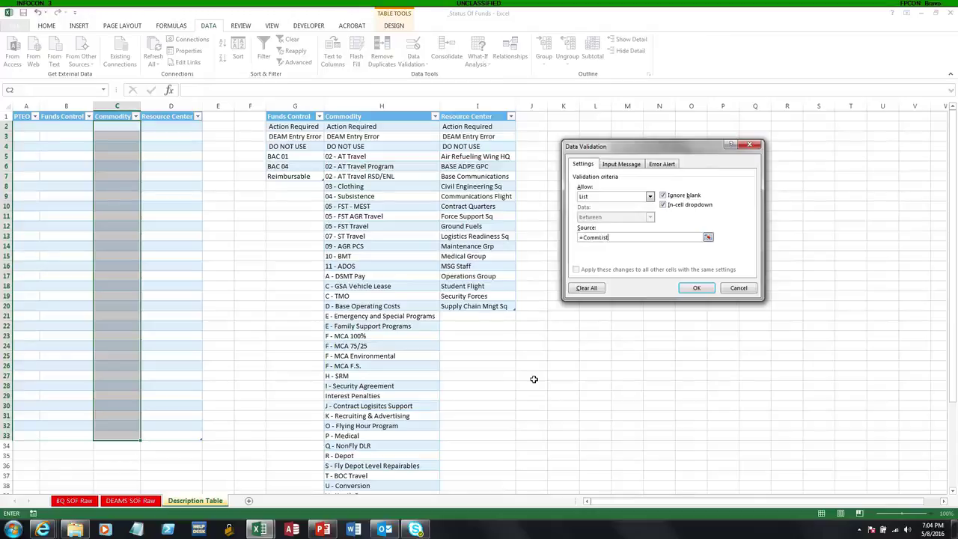
pyautogui.click(696, 288)
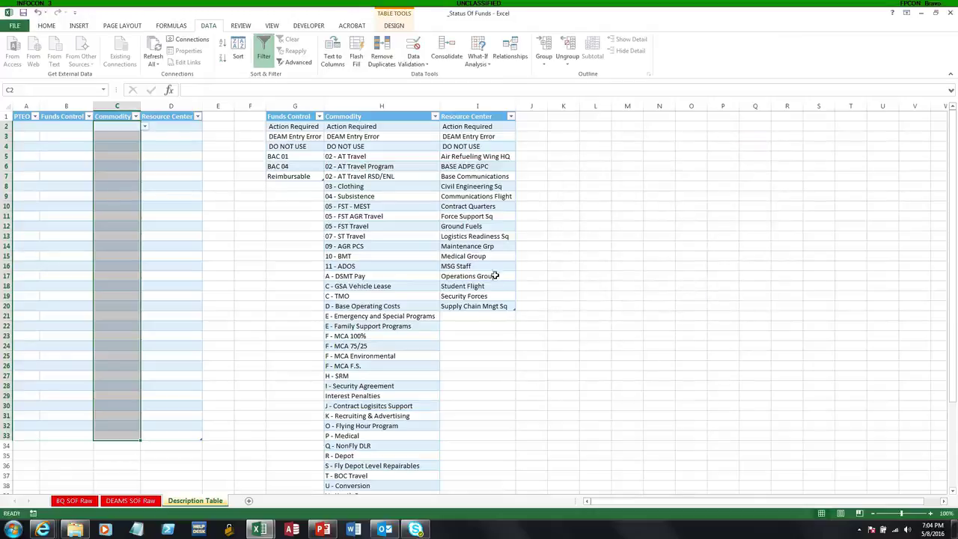
pyautogui.click(127, 126)
pyautogui.click(143, 128)
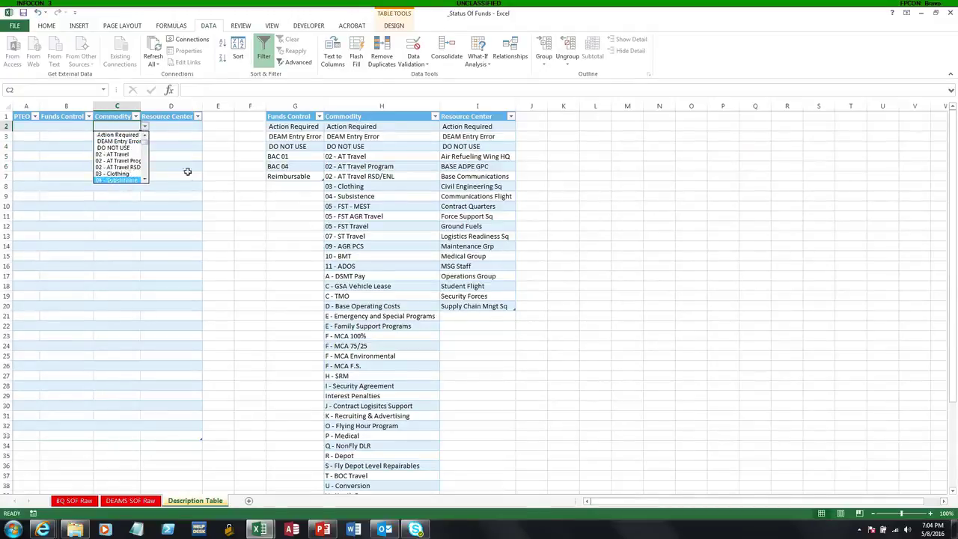
# Apply List data validation with source =RCList to Resource Center cells D2:D33.
pyautogui.click(169, 127)
pyautogui.moveTo(169, 127); pyautogui.dragTo(168, 437)
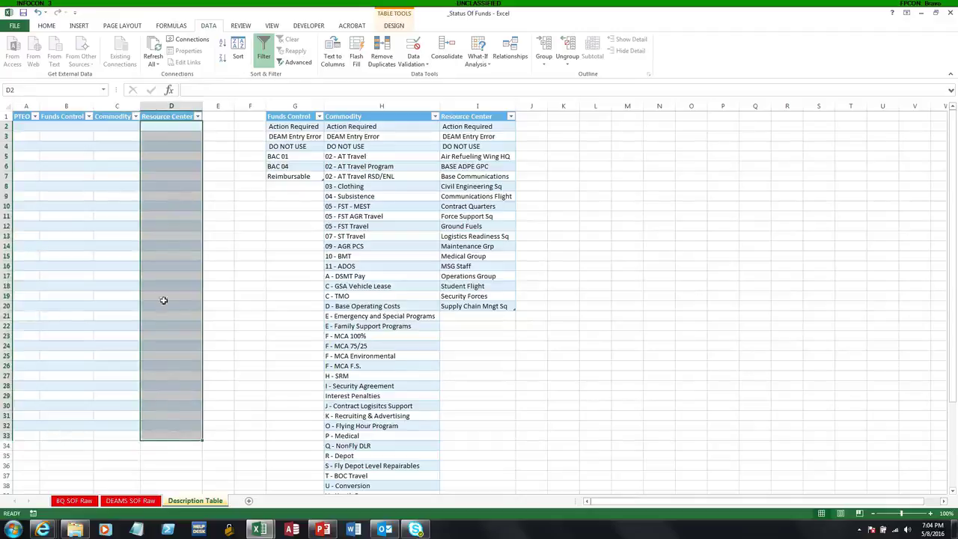
pyautogui.press('alt')
pyautogui.press('d')
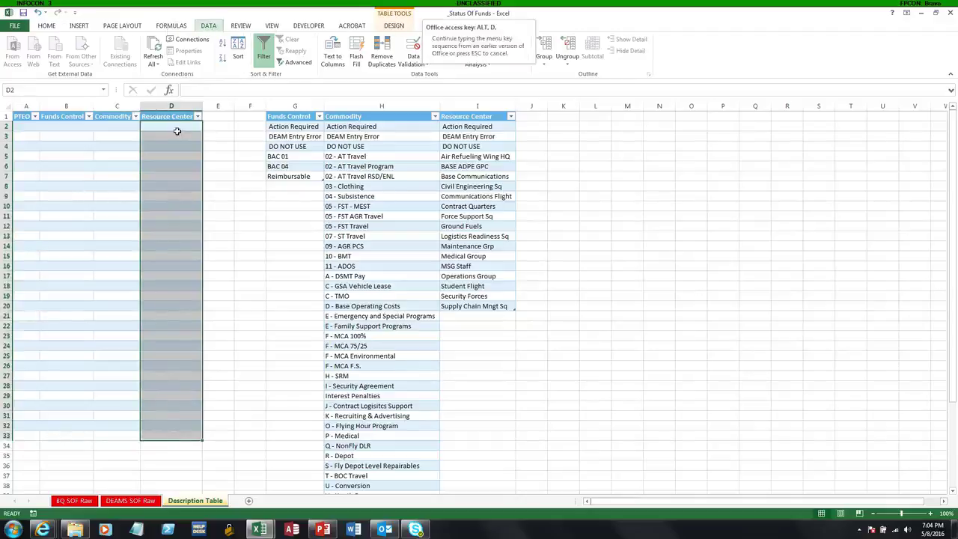
pyautogui.press('l')
pyautogui.press('Tab')
pyautogui.hotkey('alt', 'Down')
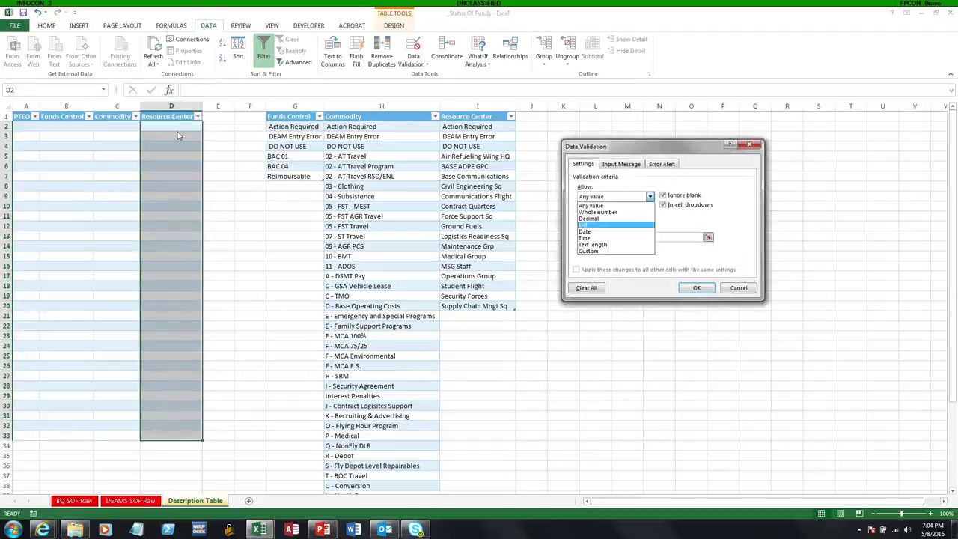
pyautogui.press('Down')
pyautogui.press('Down')
pyautogui.press('Down')
pyautogui.press('Return')
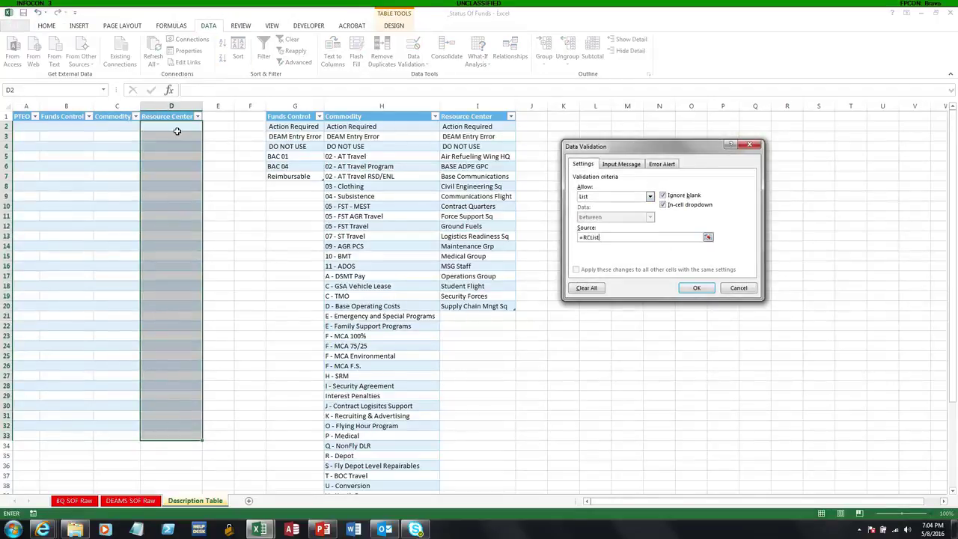
pyautogui.click(696, 289)
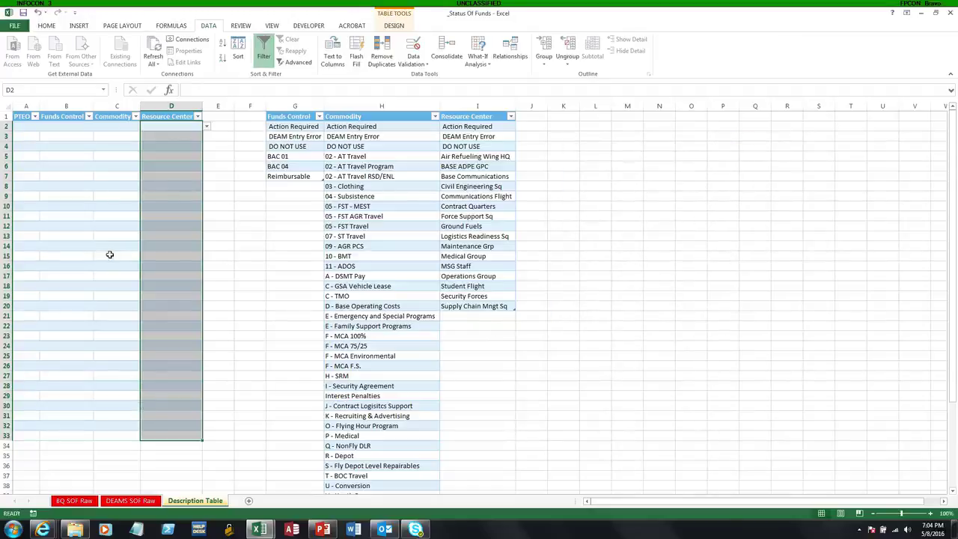
# Check the drop-downs in cells C20 and D20, and compare the Resource Center choices with lookup entries I2:I20.
pyautogui.click(107, 255)
pyautogui.click(174, 247)
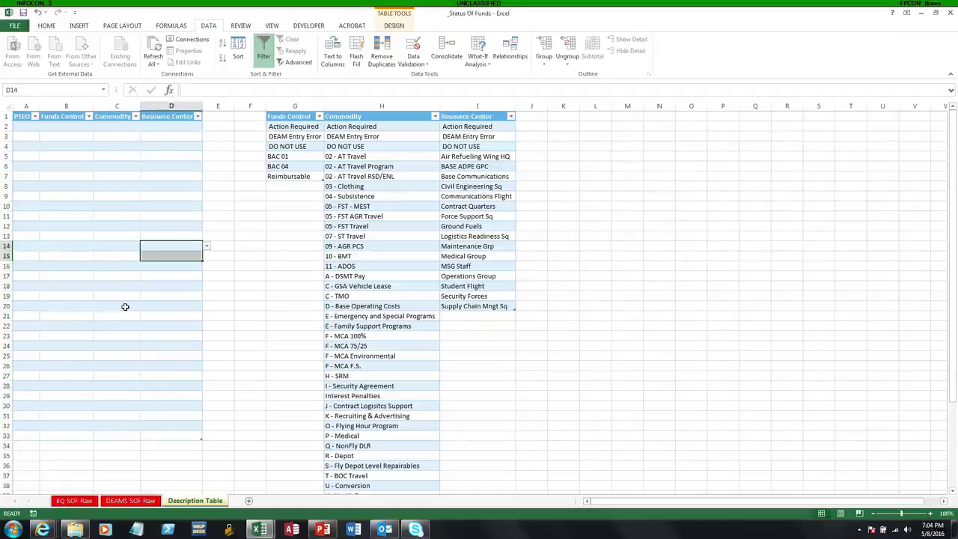
pyautogui.click(127, 307)
pyautogui.click(145, 307)
pyautogui.click(145, 308)
pyautogui.click(162, 307)
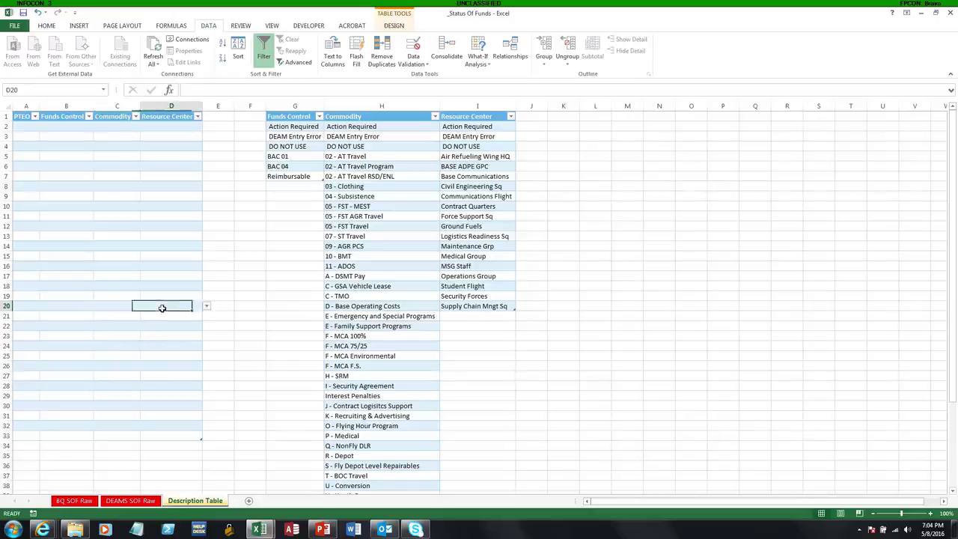
pyautogui.click(207, 306)
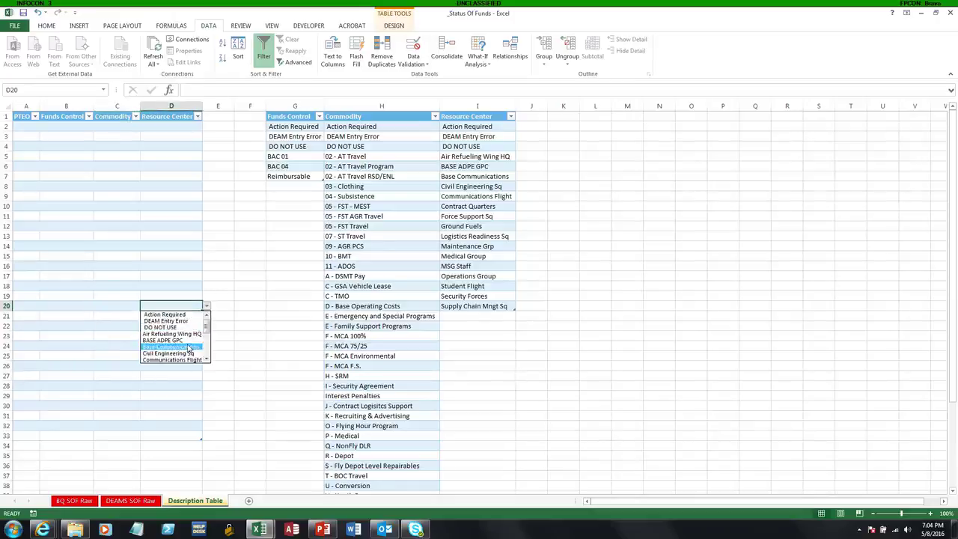
pyautogui.moveTo(207, 330); pyautogui.dragTo(207, 335)
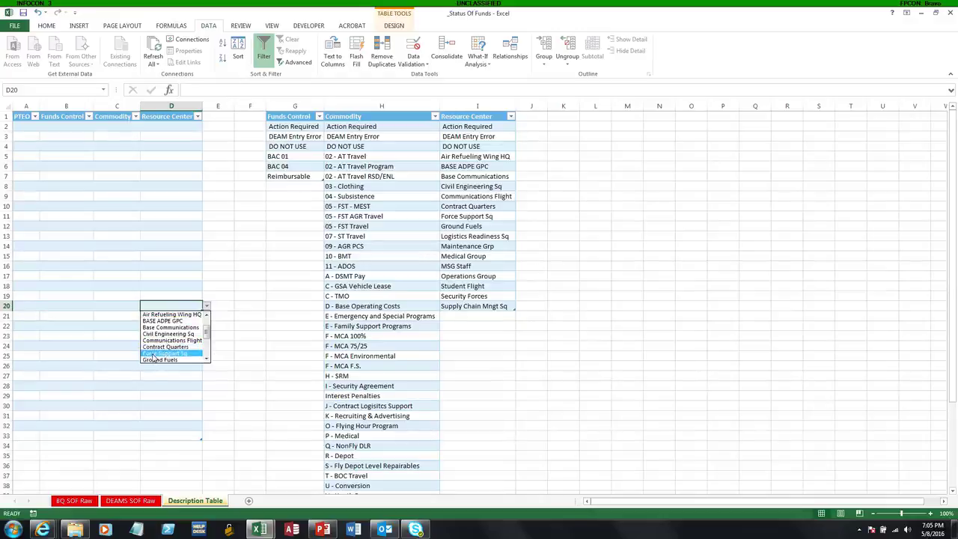
pyautogui.press('Escape')
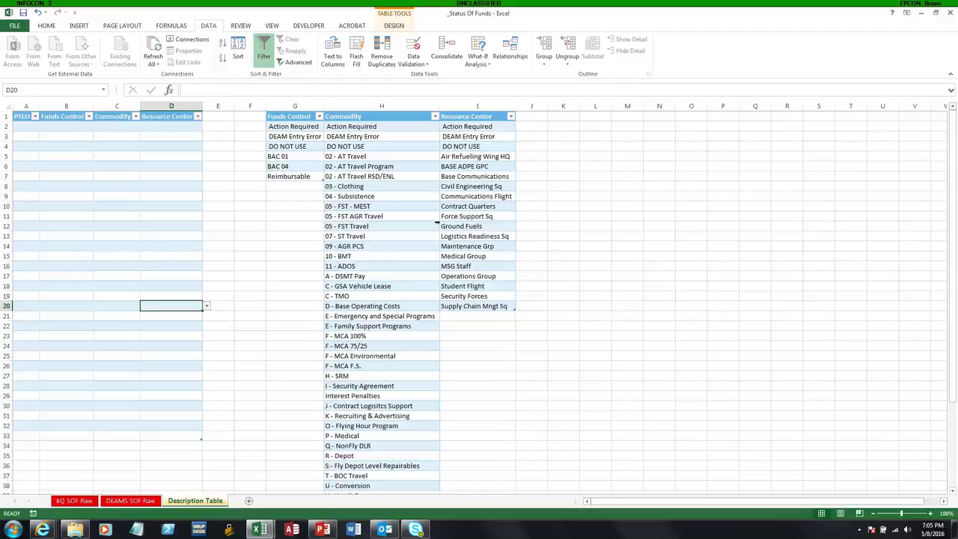
pyautogui.moveTo(469, 304); pyautogui.dragTo(479, 126)
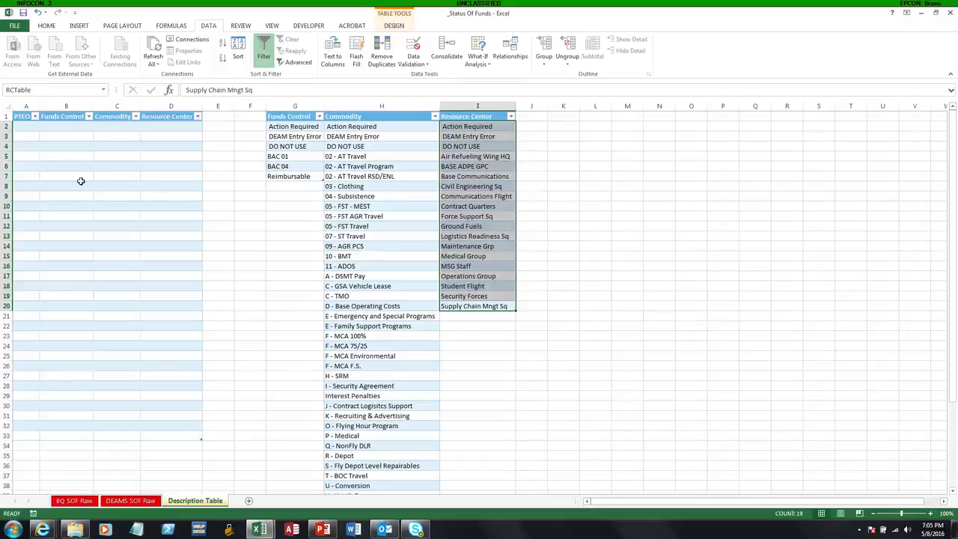
# Add row 34 to the end of the Description Table and check the drop-downs in B34, C34 and D34.
pyautogui.click(189, 435)
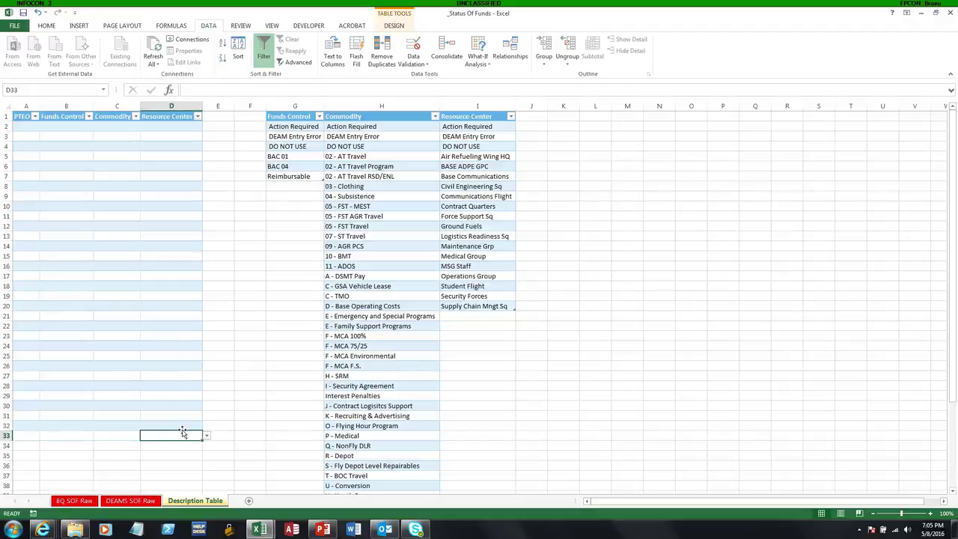
pyautogui.press('Tab')
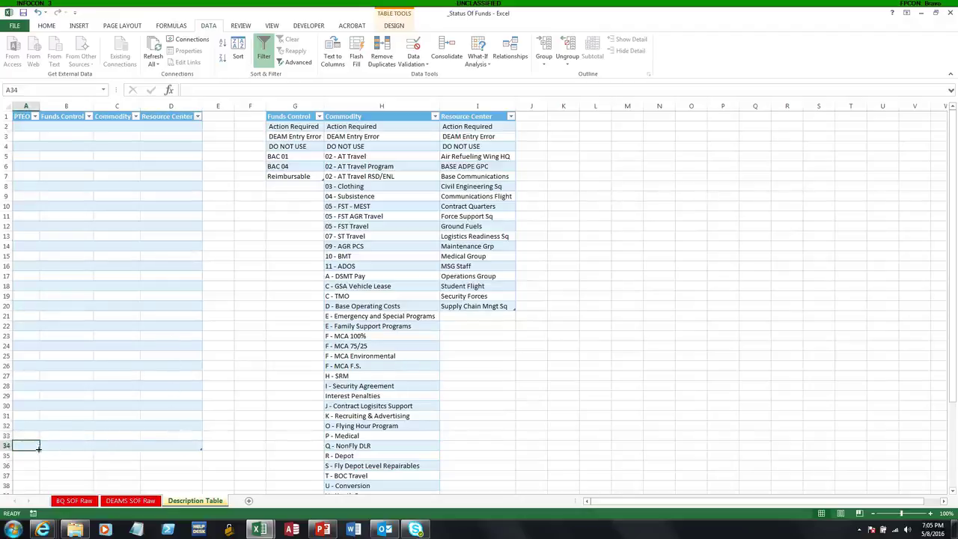
pyautogui.click(95, 452)
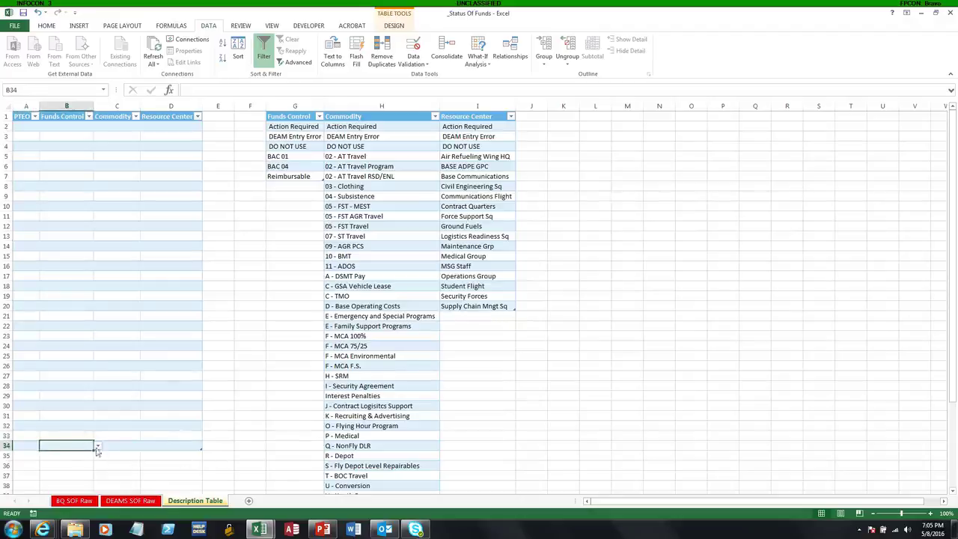
pyautogui.click(97, 447)
pyautogui.click(101, 448)
pyautogui.click(129, 447)
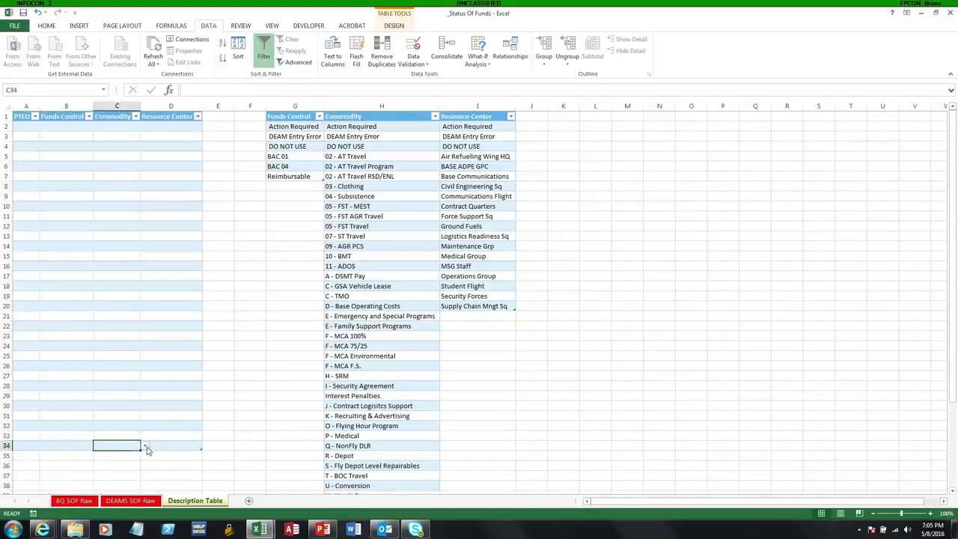
pyautogui.click(145, 446)
pyautogui.click(159, 446)
pyautogui.click(206, 445)
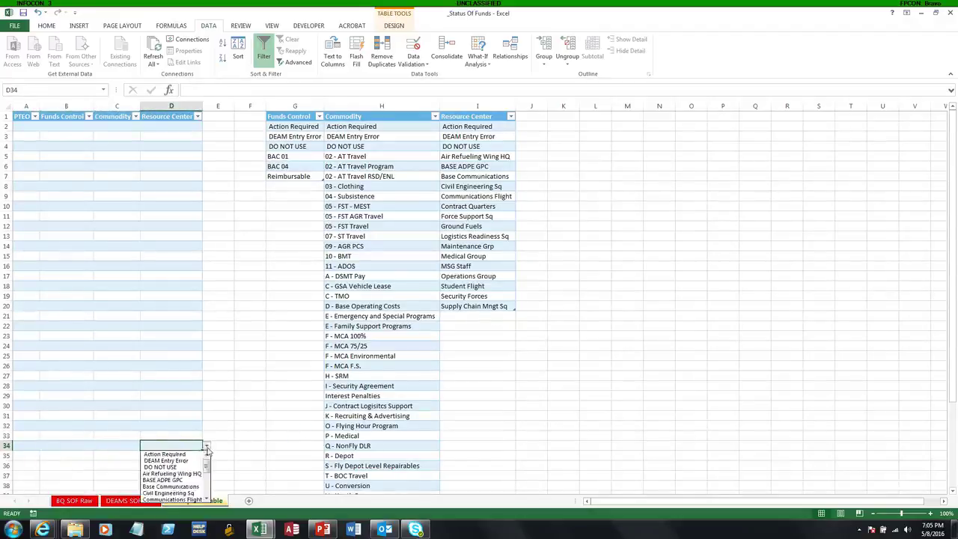
pyautogui.click(164, 432)
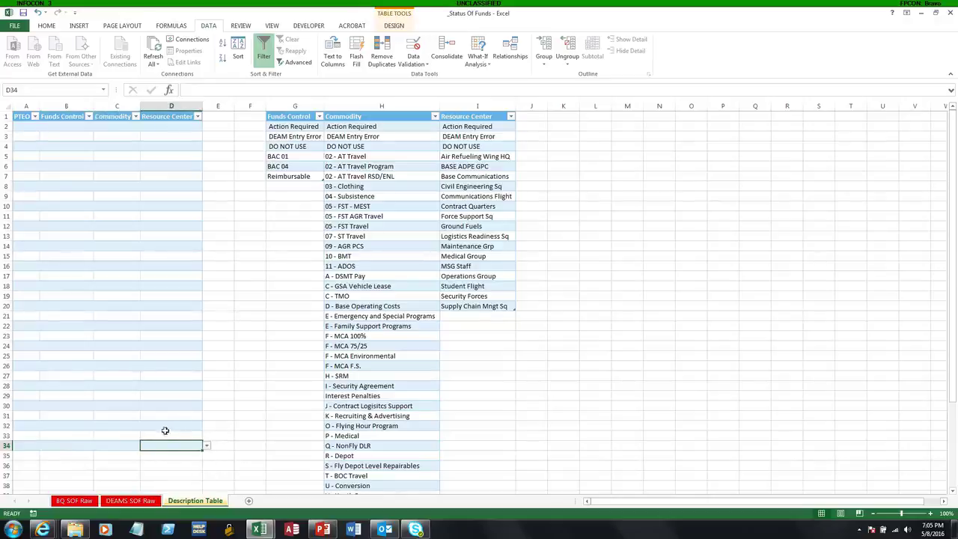
pyautogui.moveTo(75, 447); pyautogui.dragTo(39, 437)
pyautogui.click(124, 387)
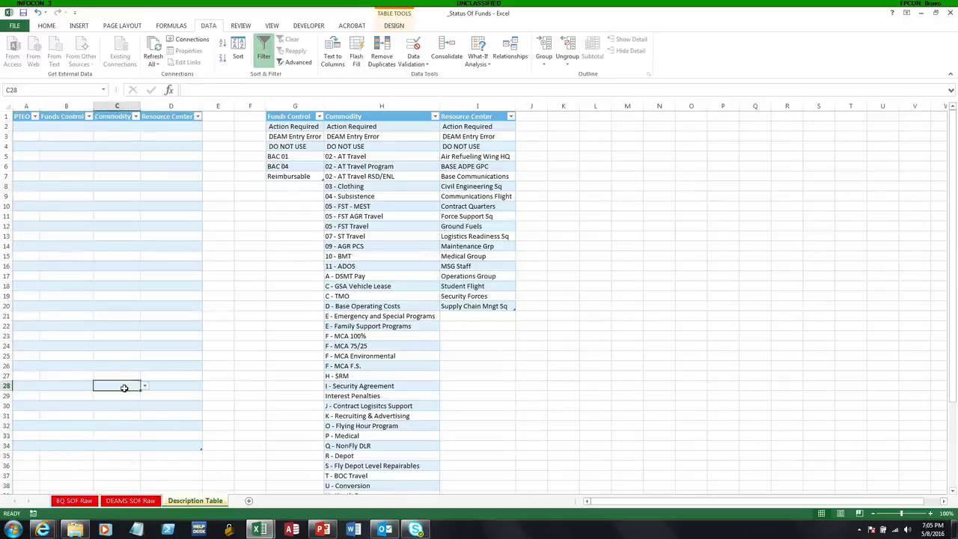